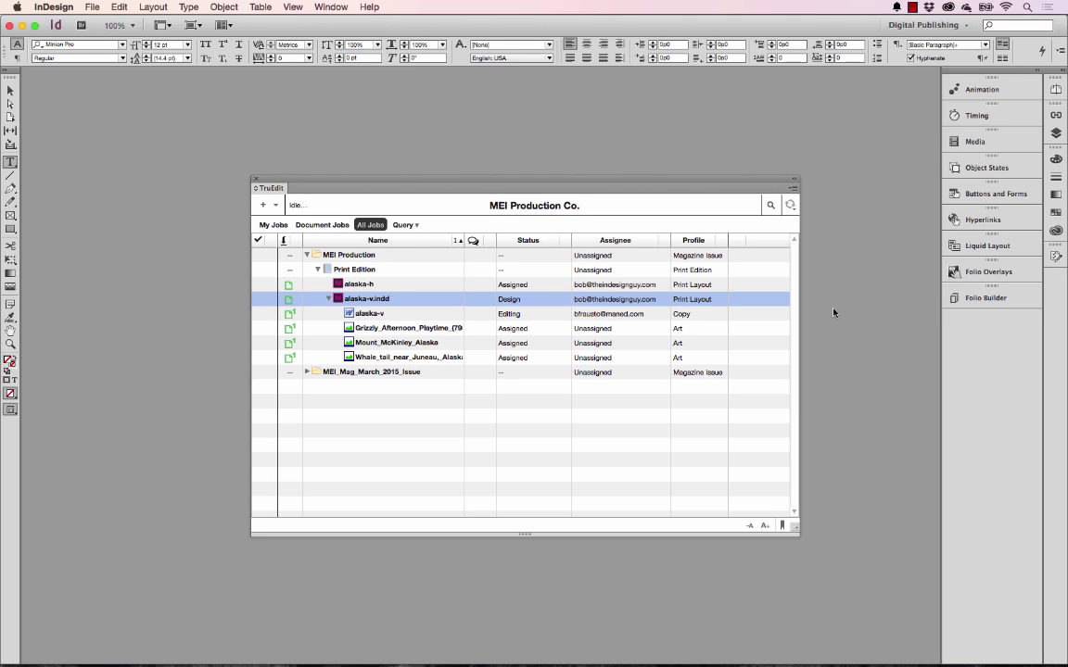
Check out the alaska-v.indd layout to view its opening paragraph, and check it back in with its existing settings.
click(264, 302)
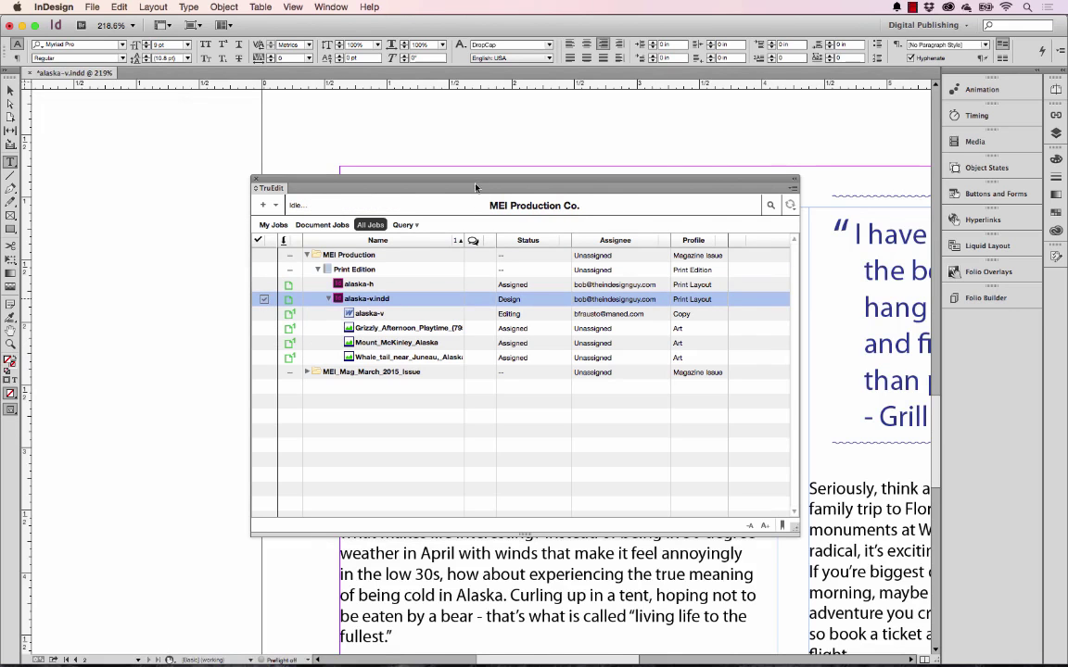
drag(476, 187, 471, 367)
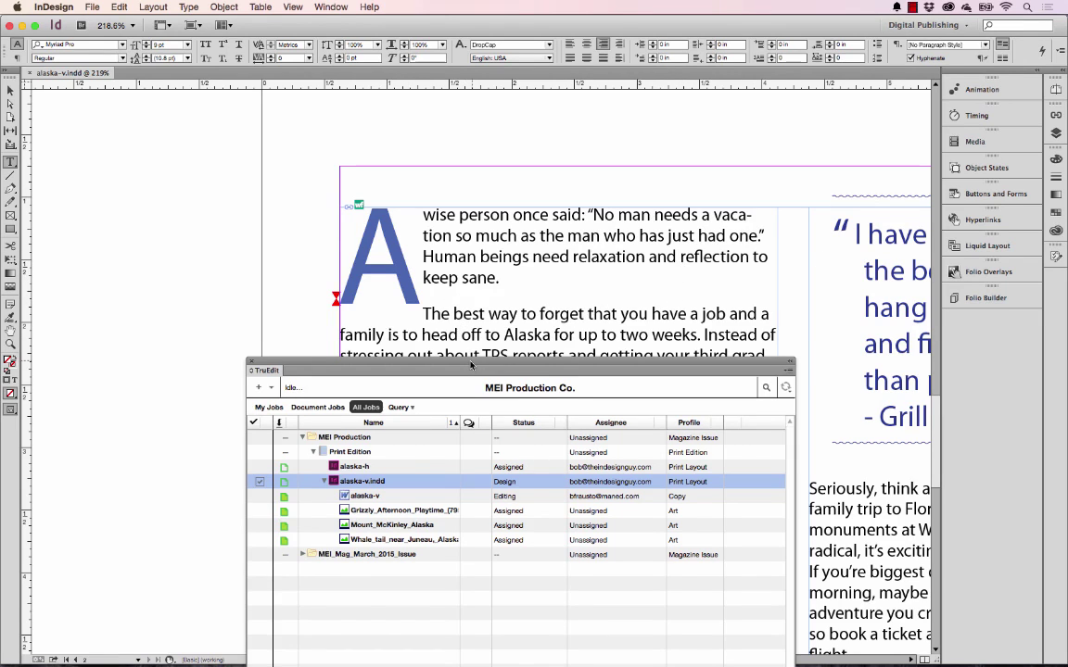
drag(472, 364, 439, 196)
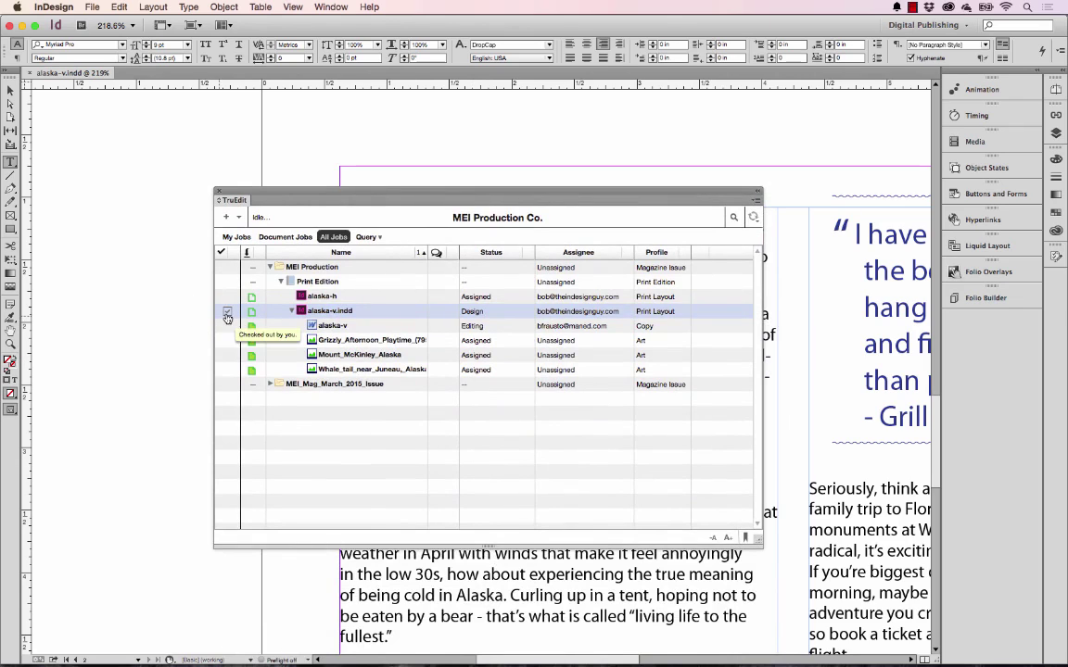
click(227, 313)
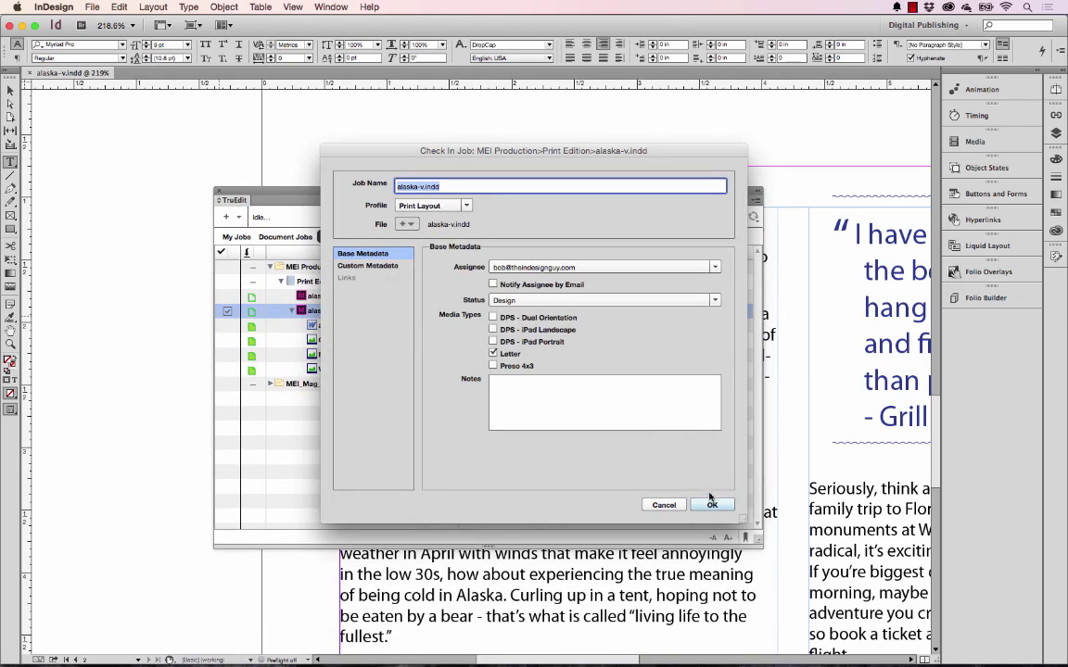
click(711, 505)
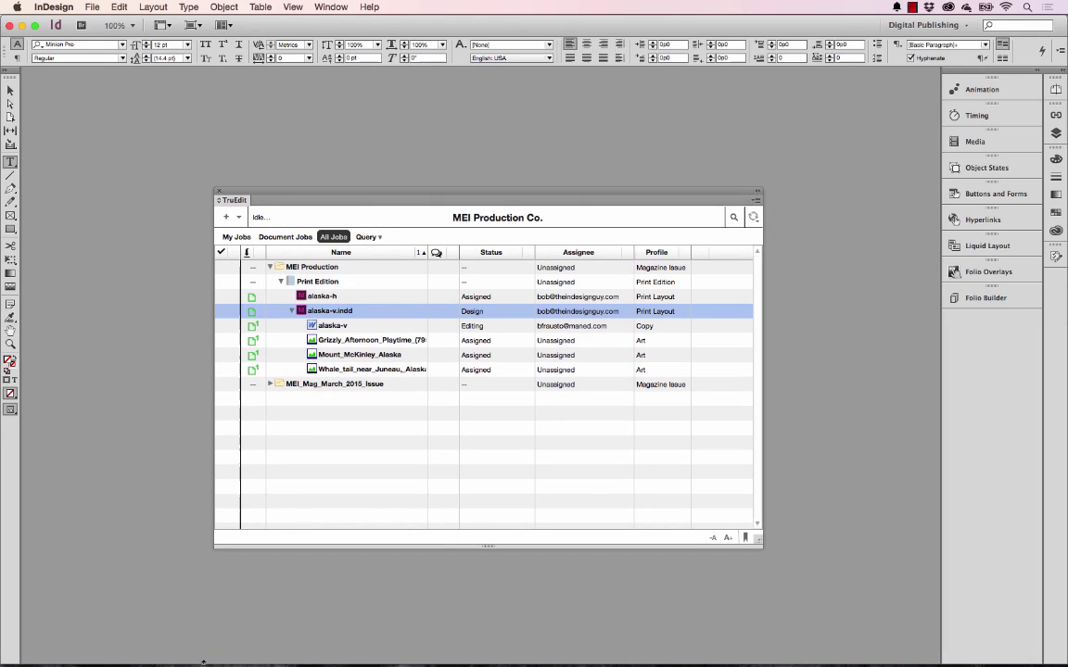
In Chrome's TruEdit web client, check out the alaska-v copy job and save it to the Desktop as alaska-v.docx, replacing the existing file.
click(196, 652)
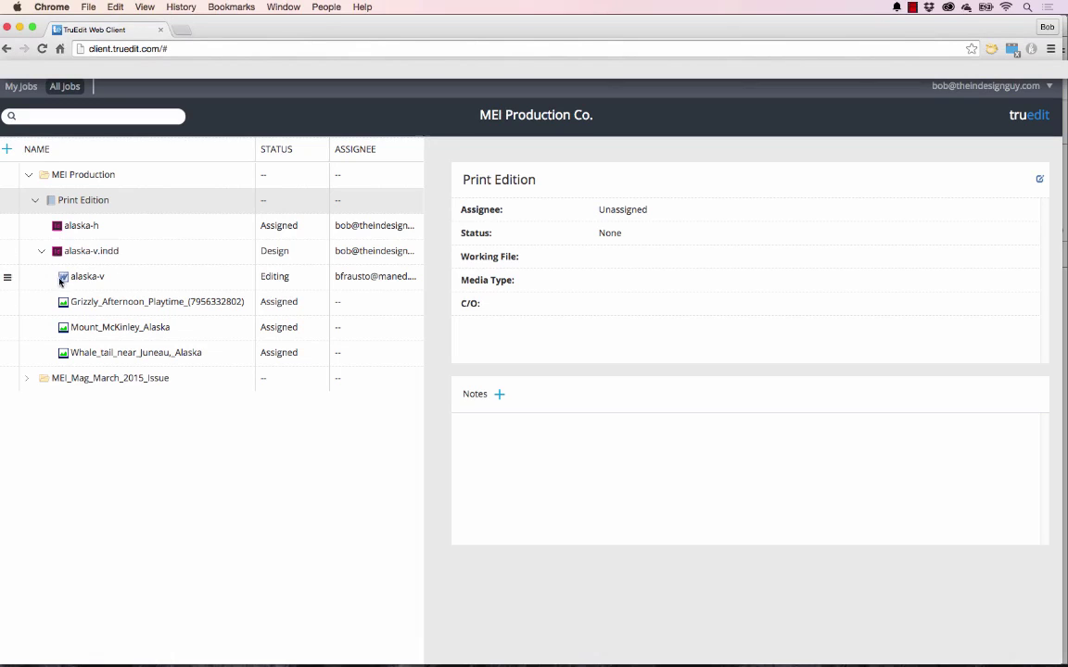
click(8, 281)
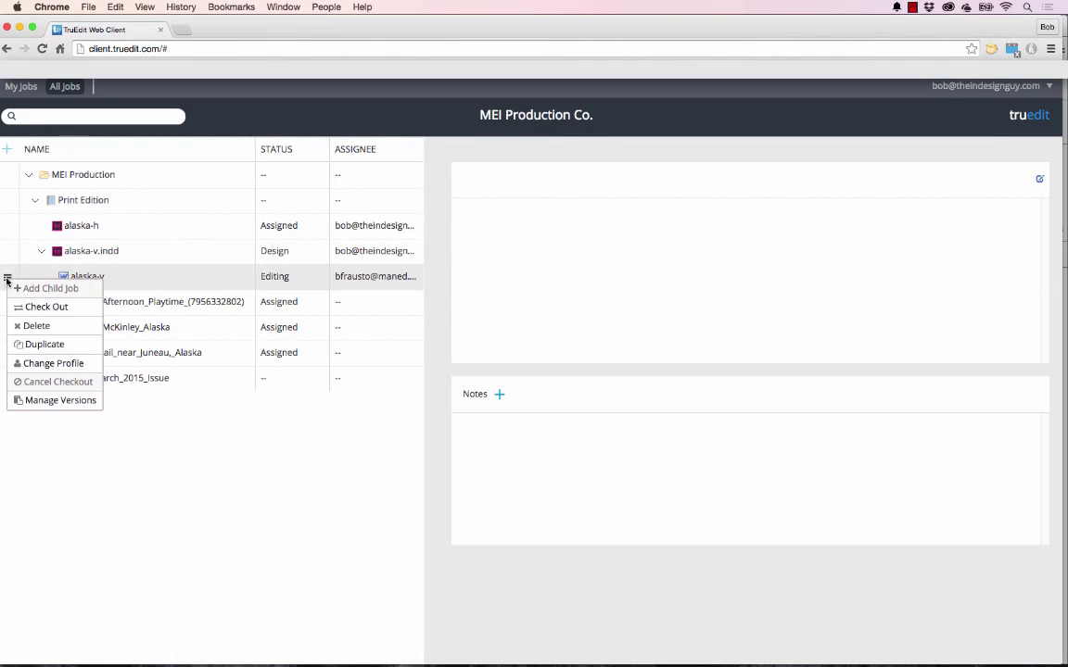
click(50, 310)
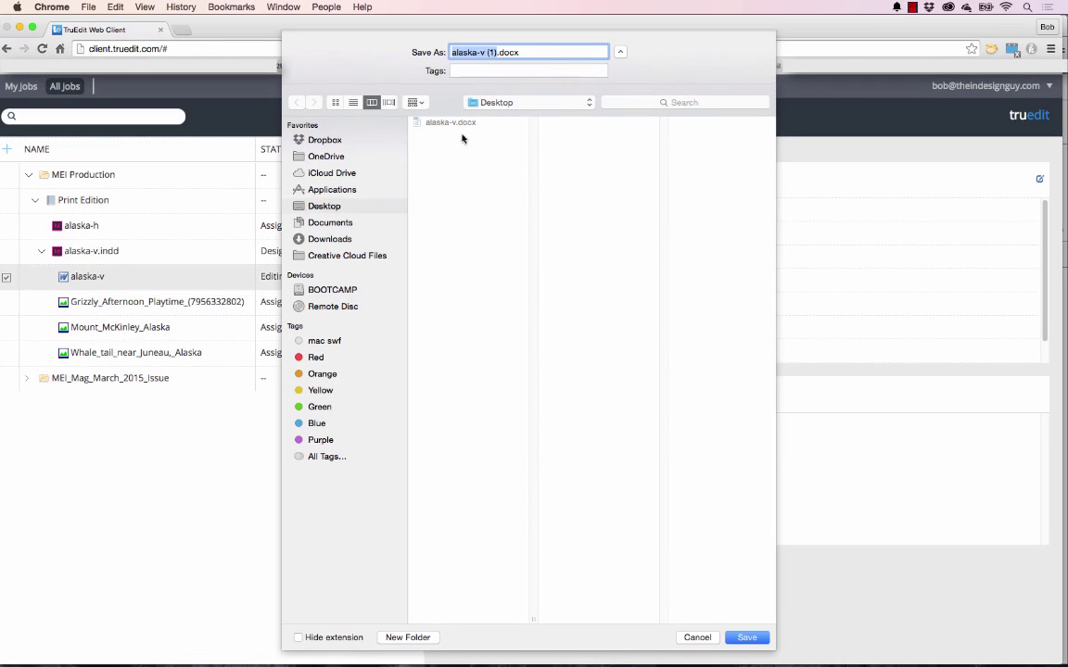
click(445, 124)
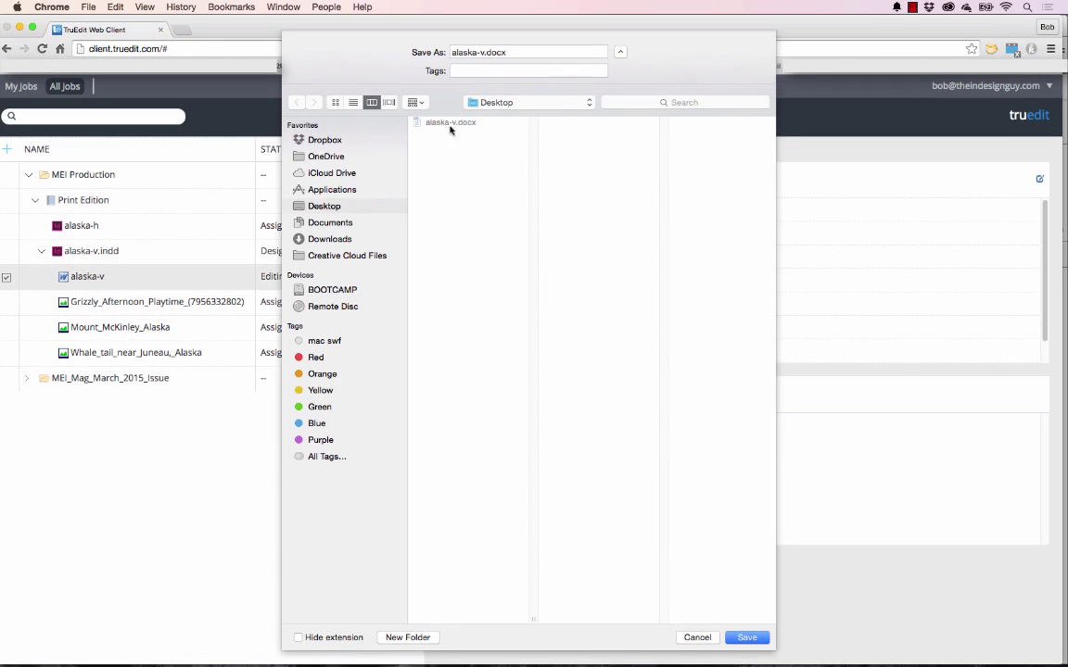
click(747, 638)
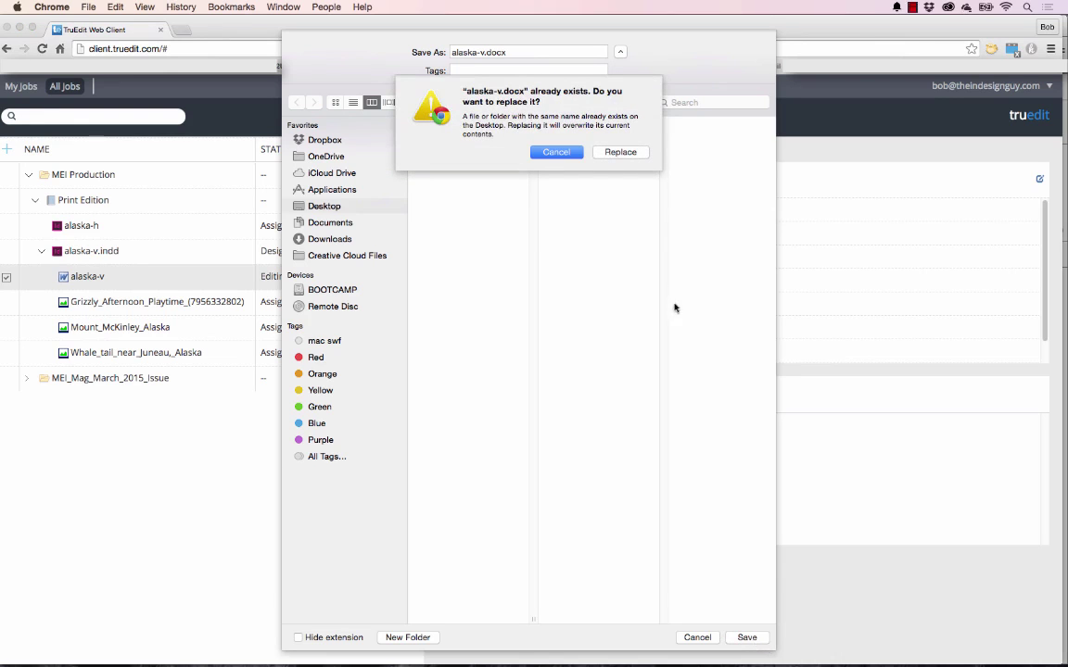
click(629, 152)
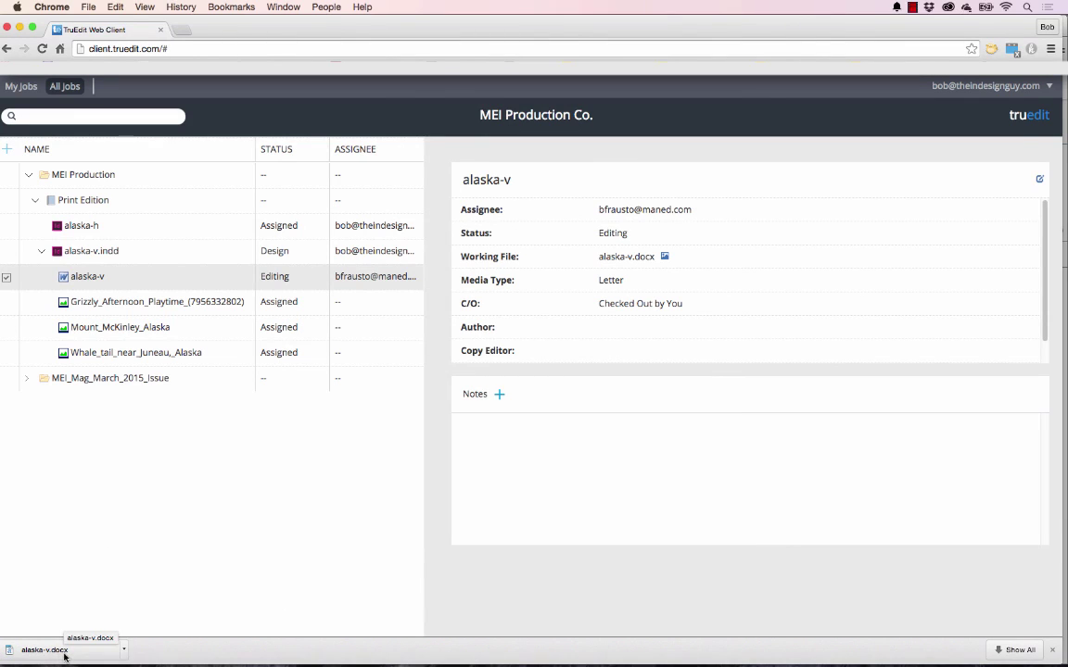
Open the downloaded alaska-v.docx in Word and change the end of the first paragraph to "keep from going insane".
click(63, 651)
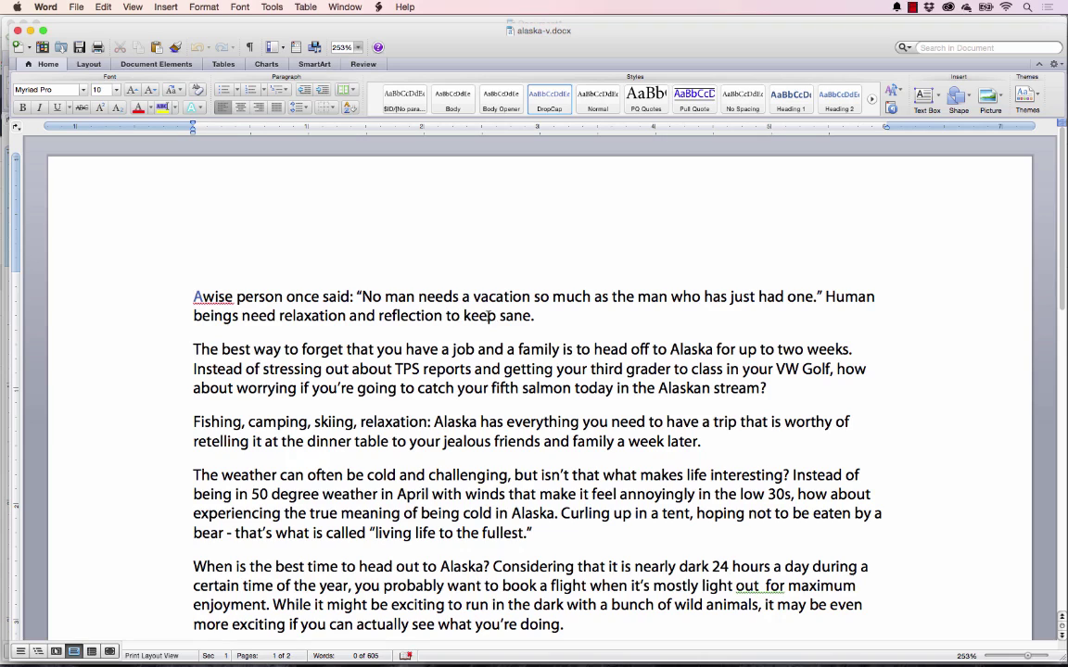
click(495, 316)
text(fr)
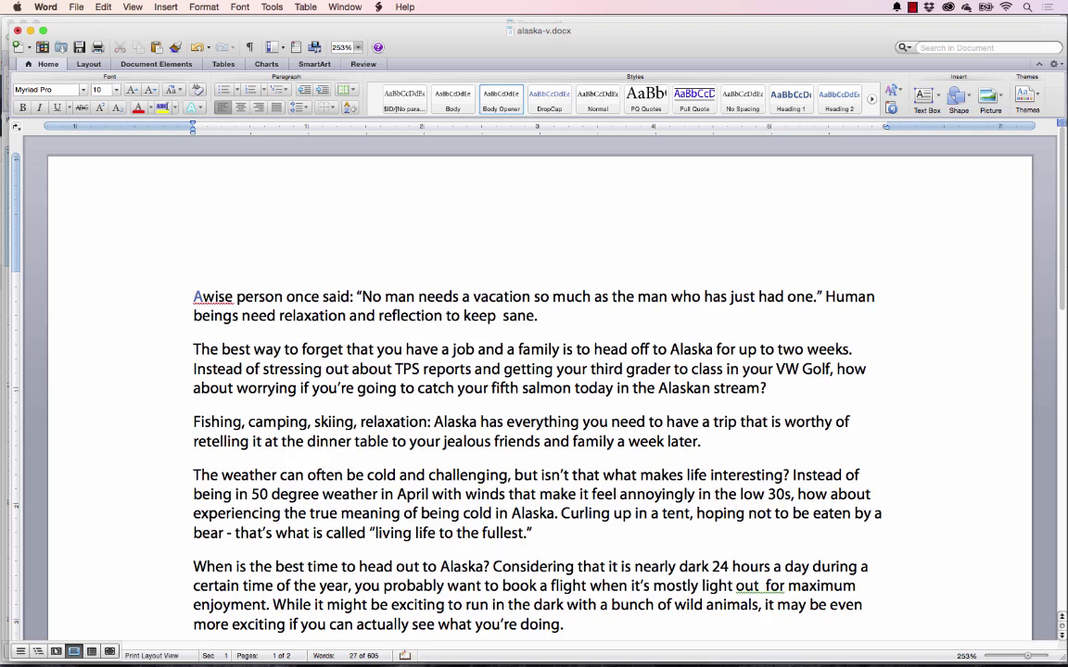
text(om goin)
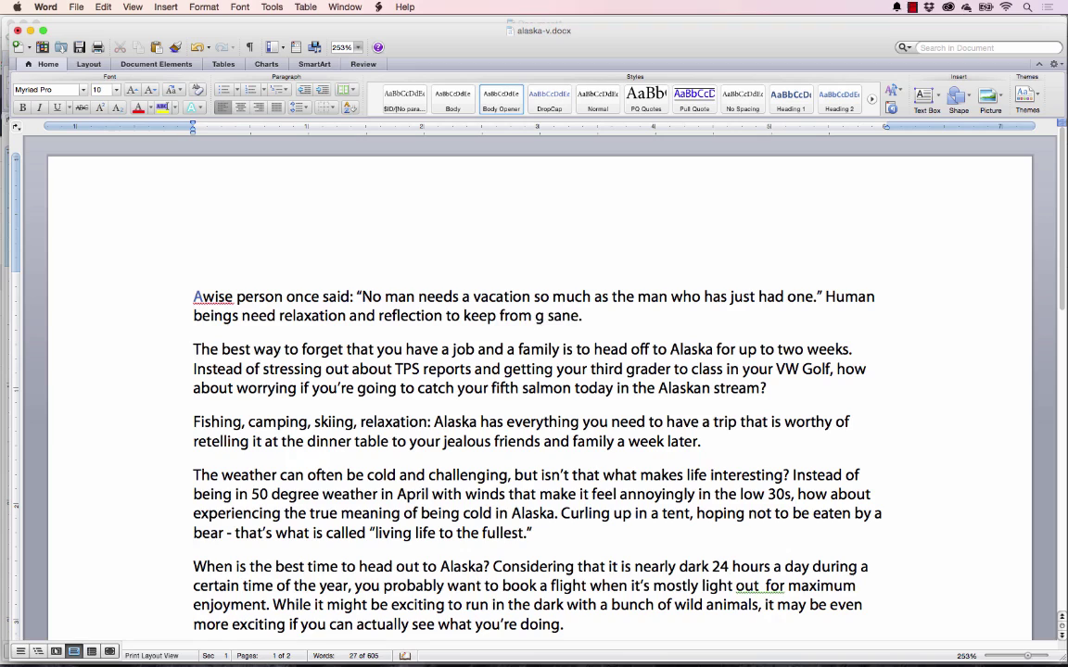
text(g in)
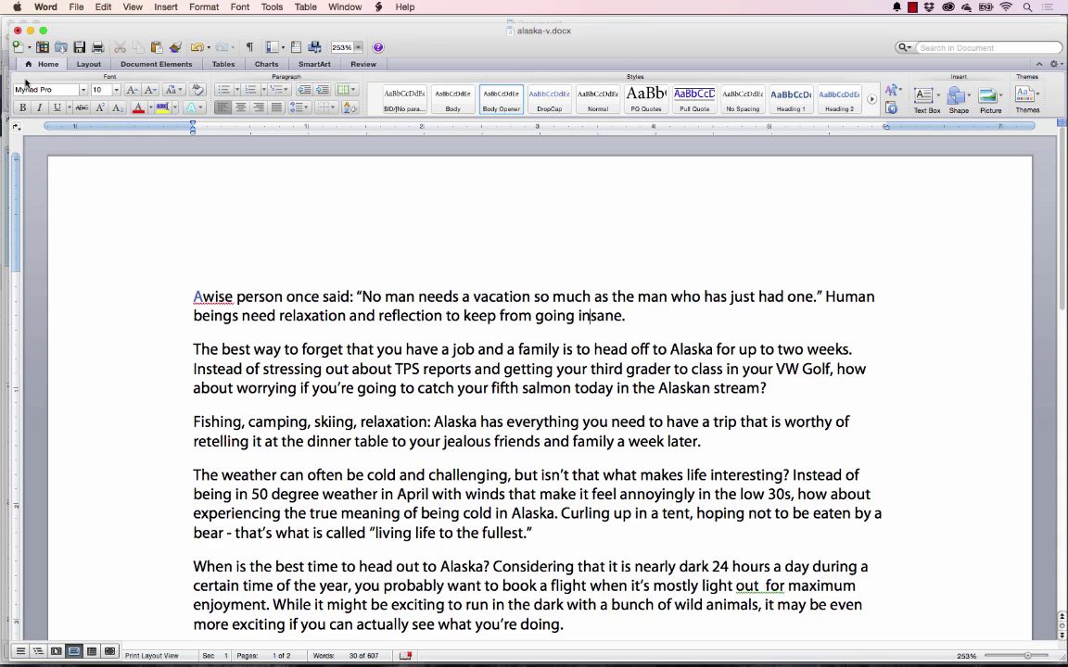
Save the edited alaska-v.docx and close the document.
click(72, 8)
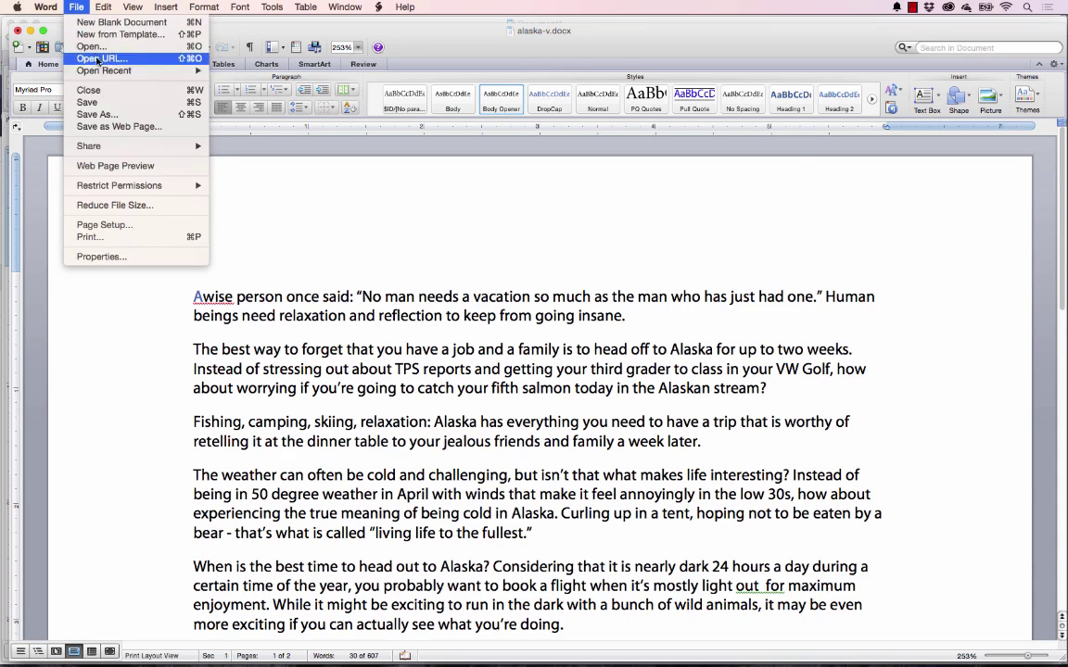
click(90, 104)
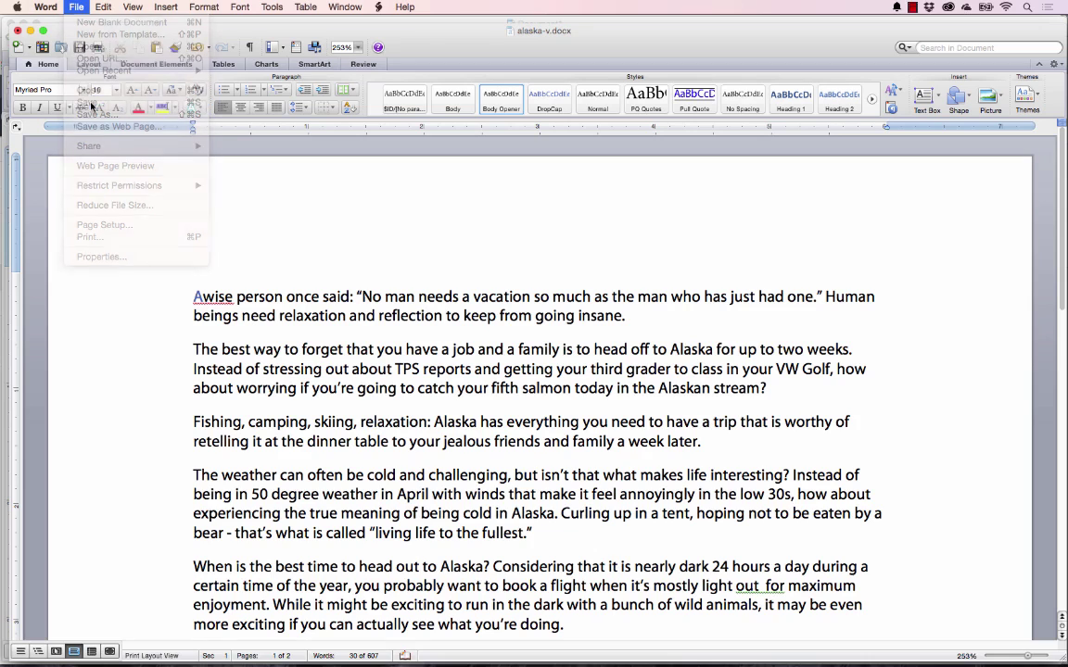
click(17, 31)
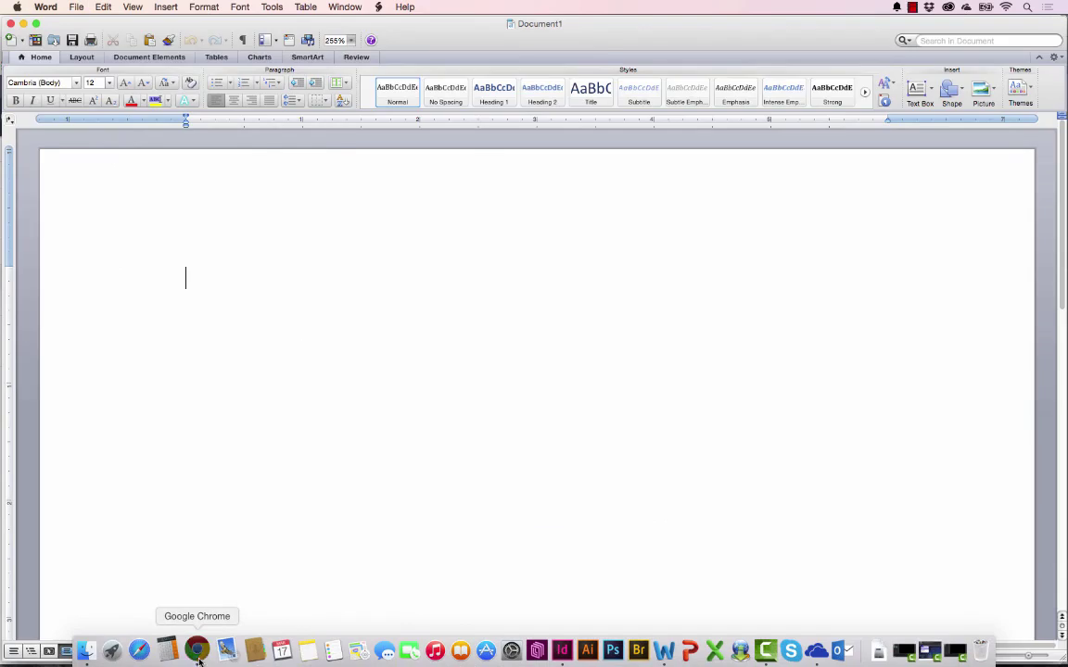
Back in Chrome, check in the alaska-v copy job with alaska-v.docx from the Desktop as its working file.
click(196, 647)
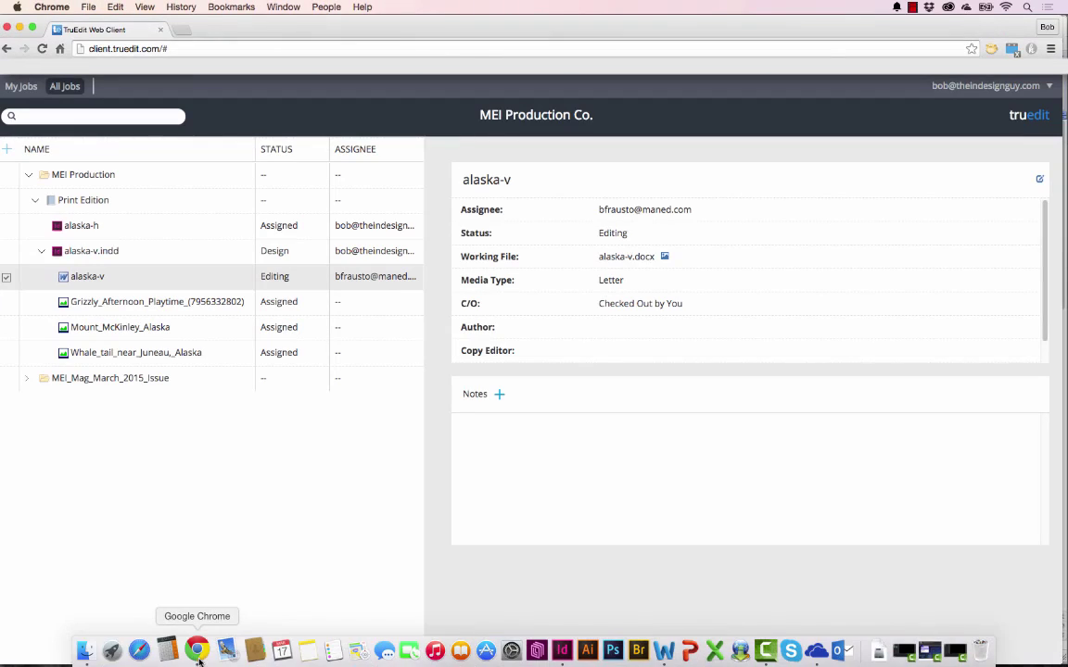
click(7, 280)
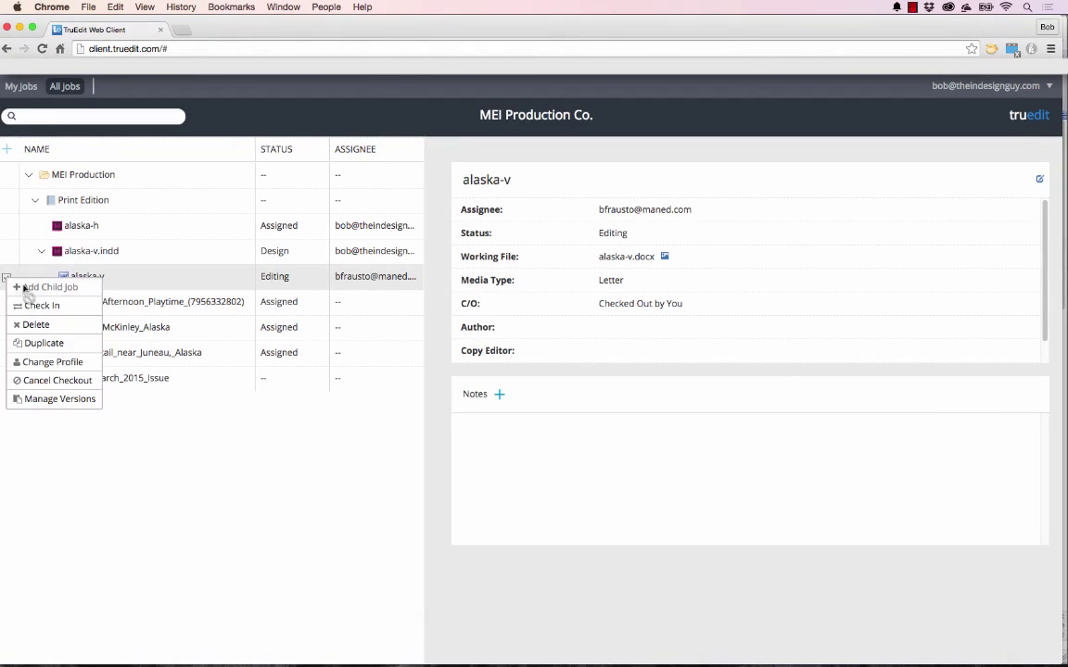
click(39, 305)
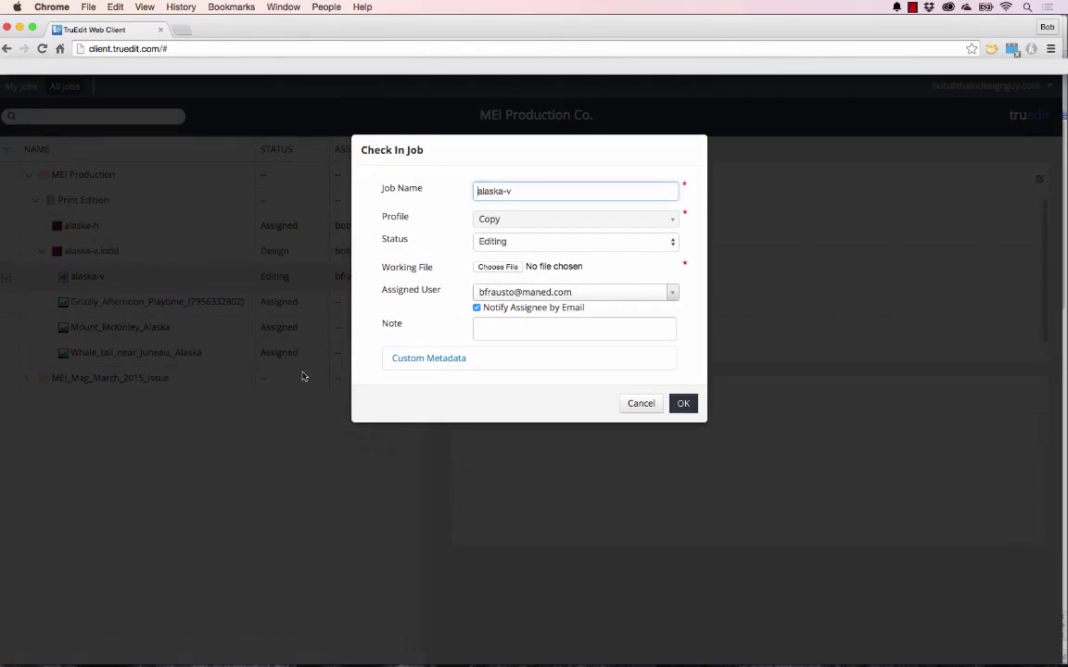
click(498, 267)
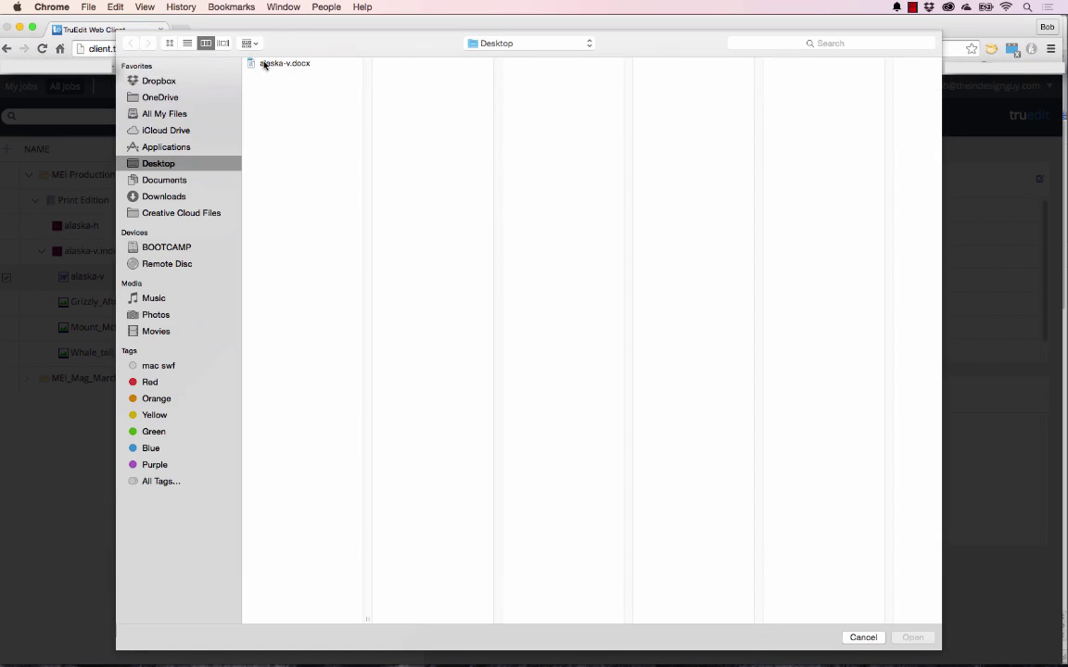
click(268, 63)
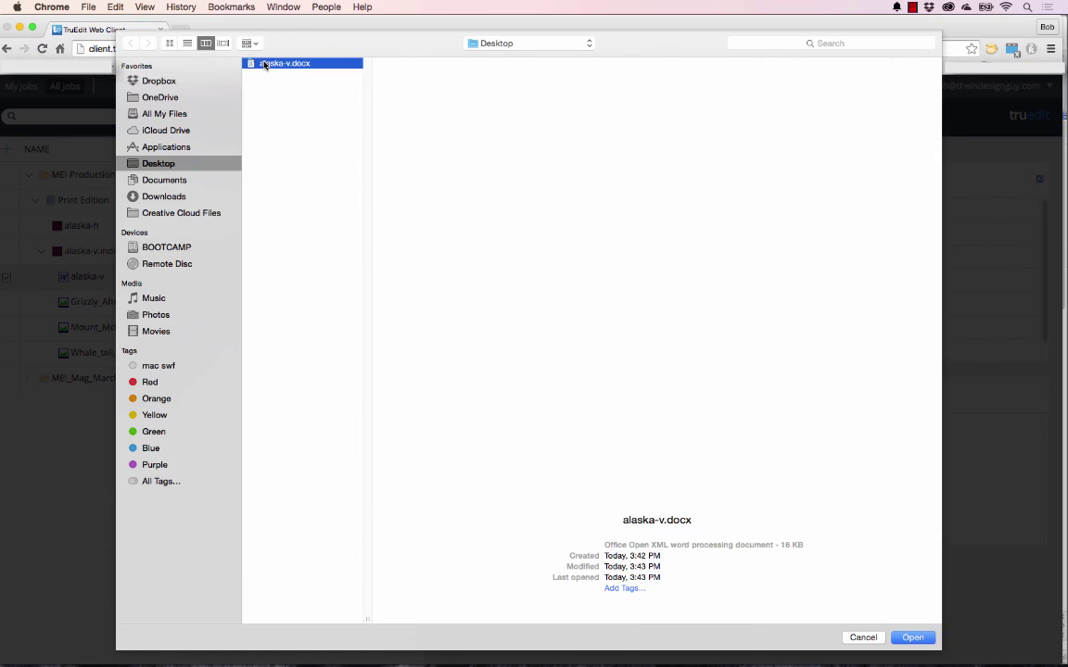
click(913, 638)
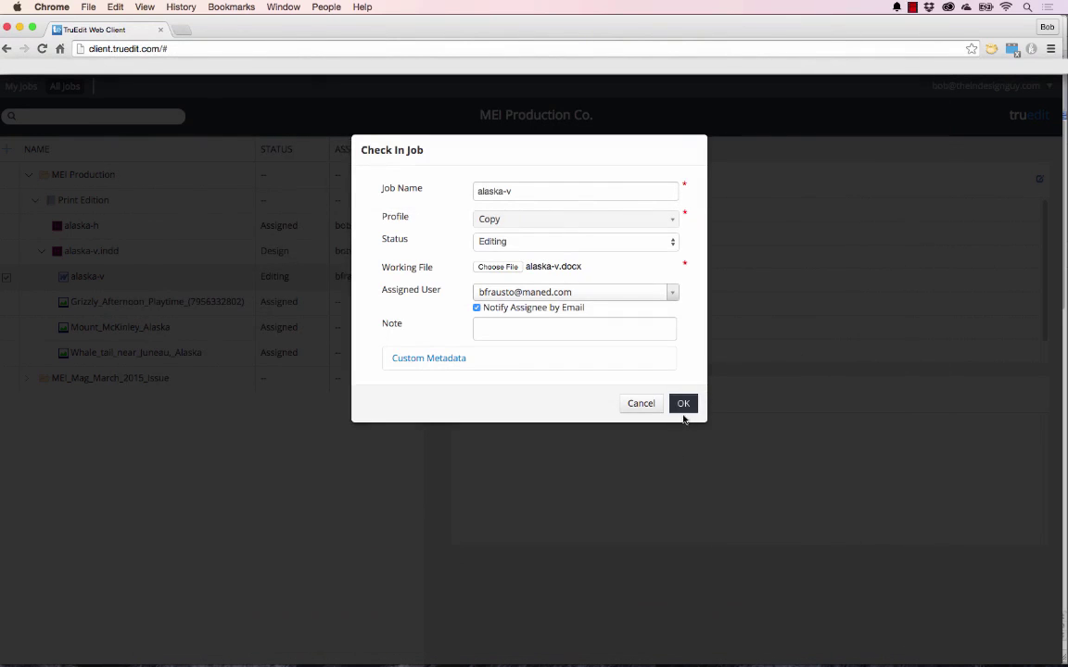
click(683, 405)
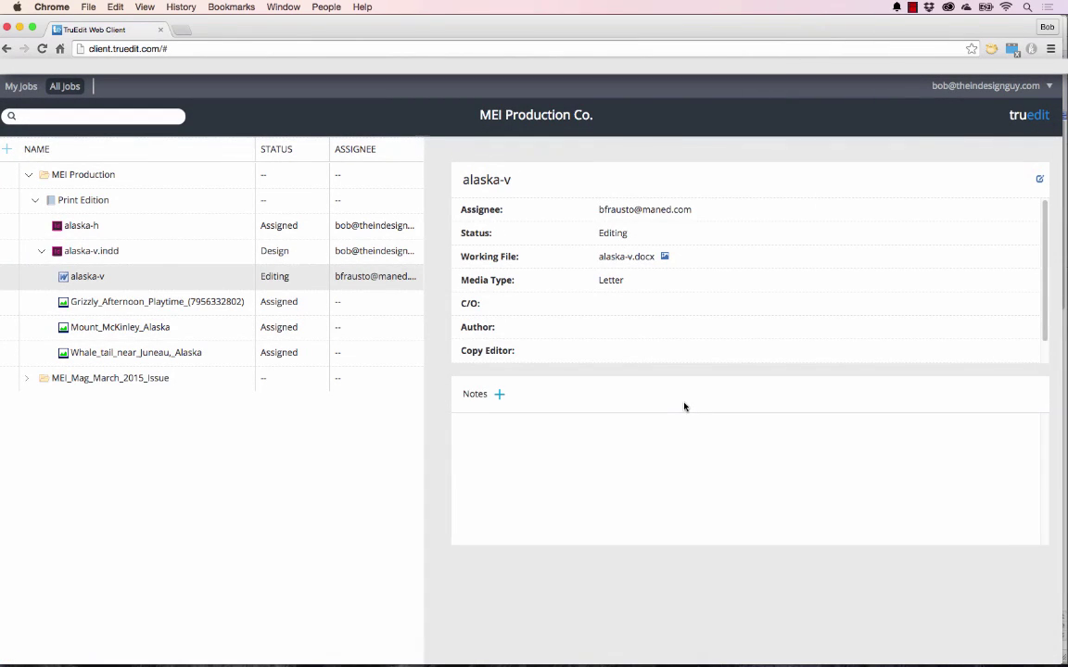
Switch to InDesign, check out the alaska-v.indd layout and move the job list off its opening paragraph.
mouse_move(401, 660)
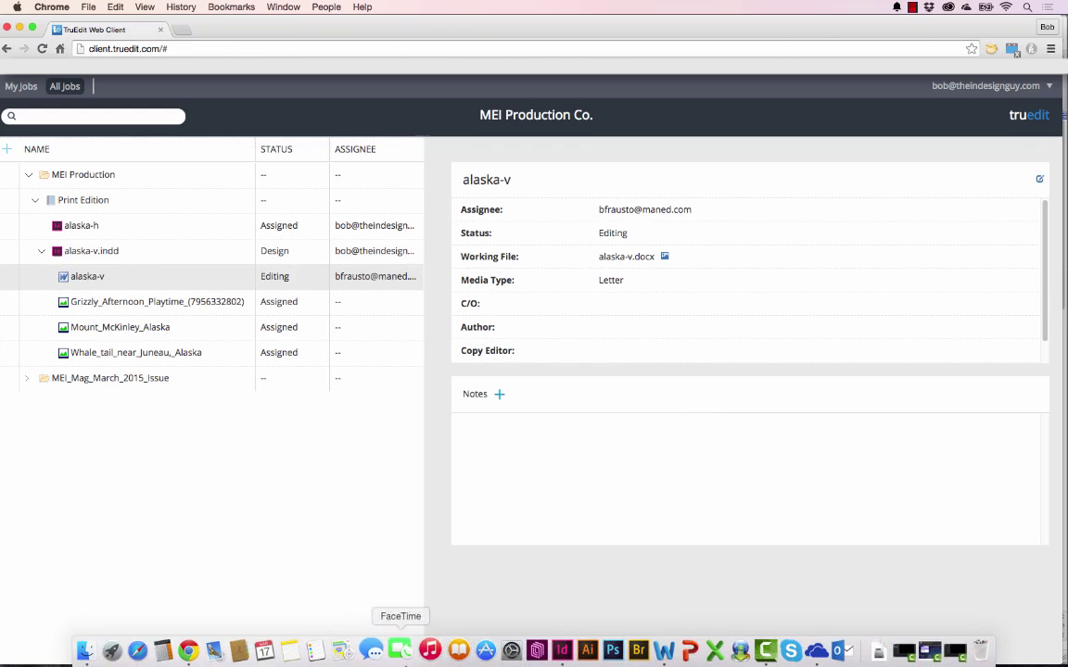
click(536, 651)
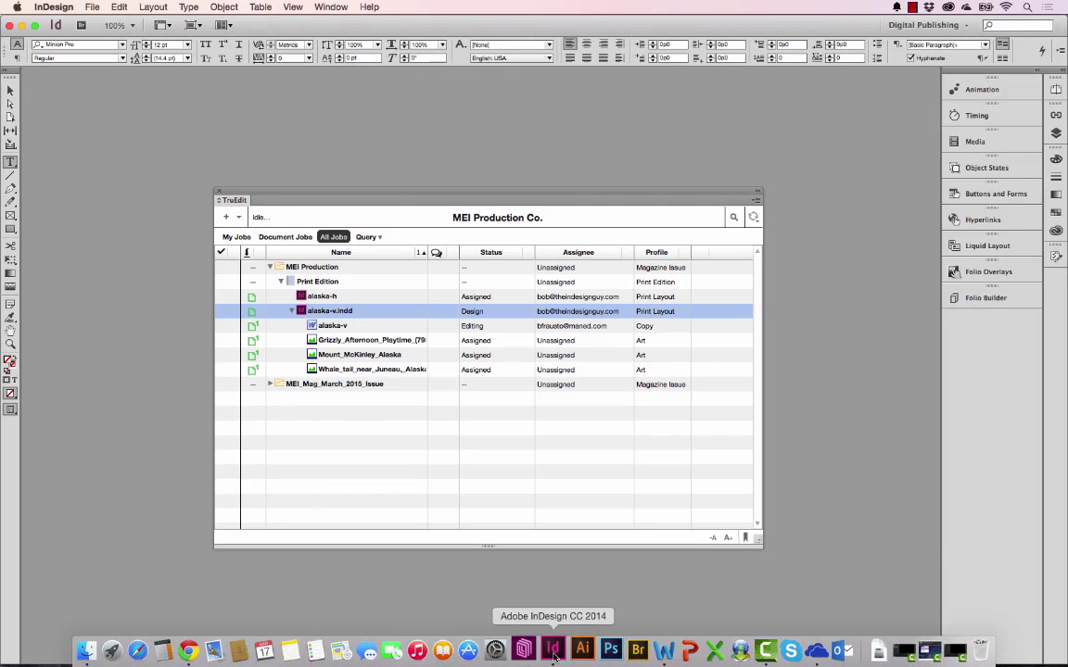
click(227, 312)
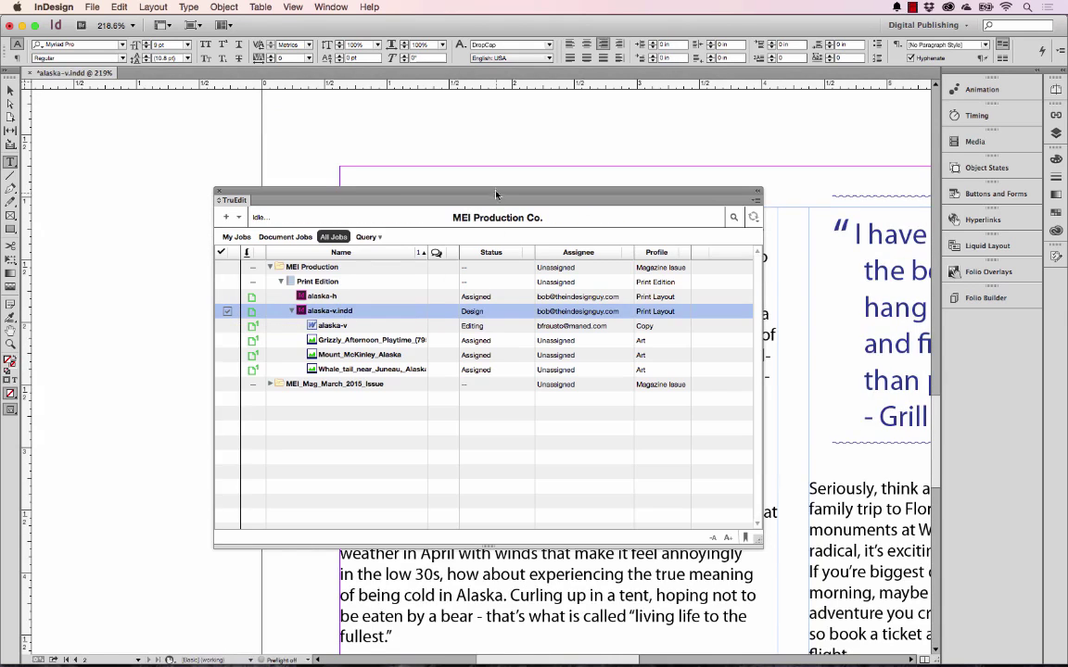
drag(495, 192, 542, 326)
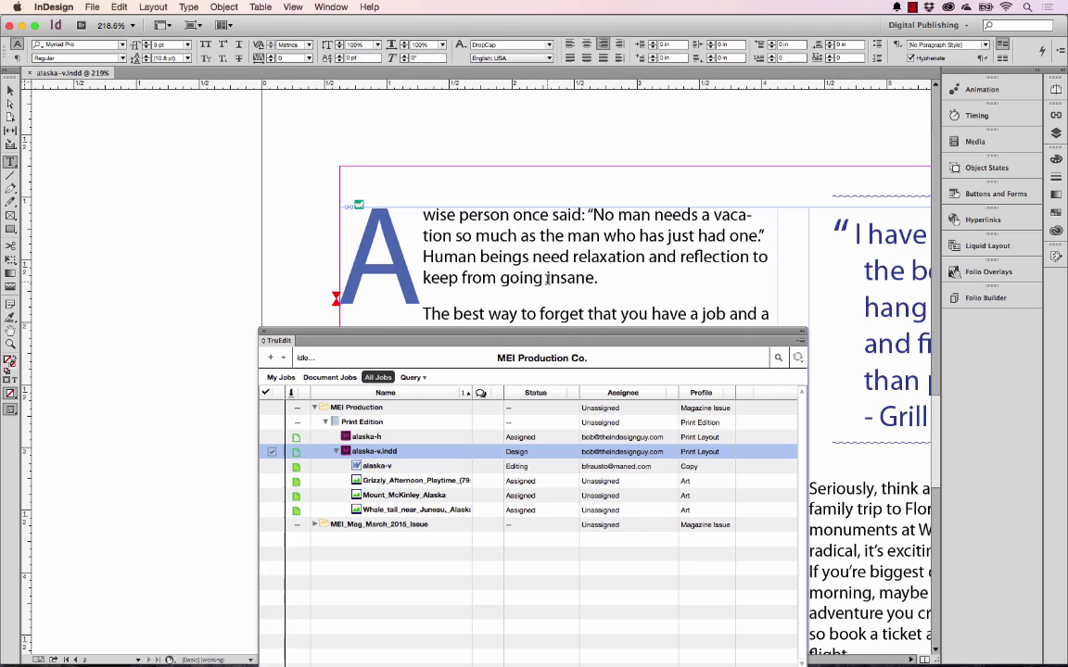
Replace "insane" with "stir crazy" in the opening paragraph of the layout and save the document.
drag(547, 278, 594, 278)
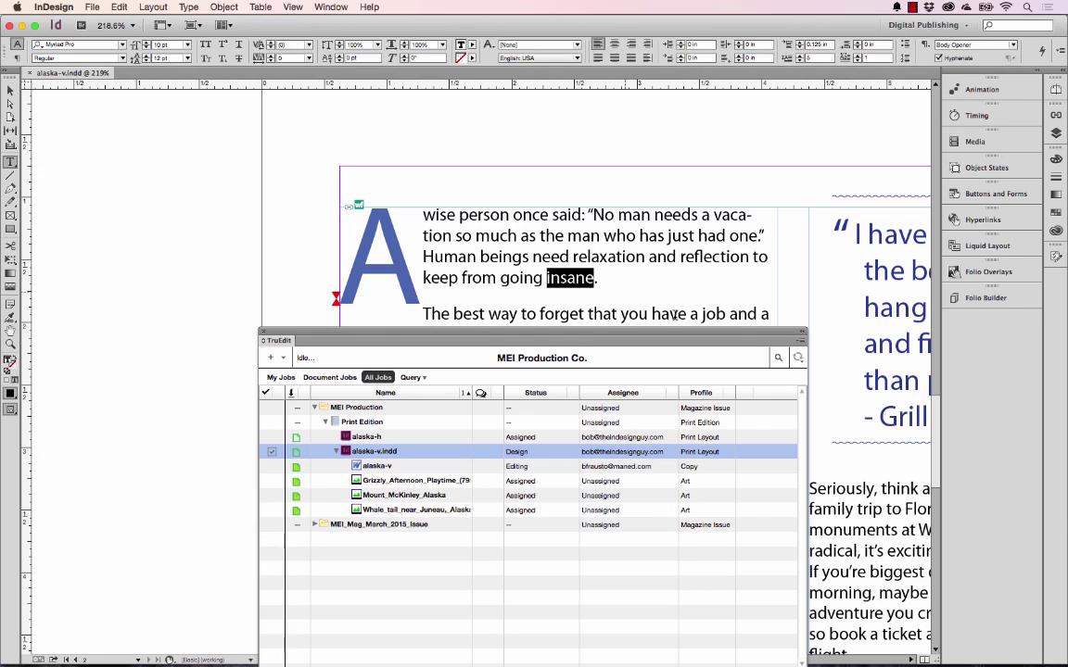
text(stir)
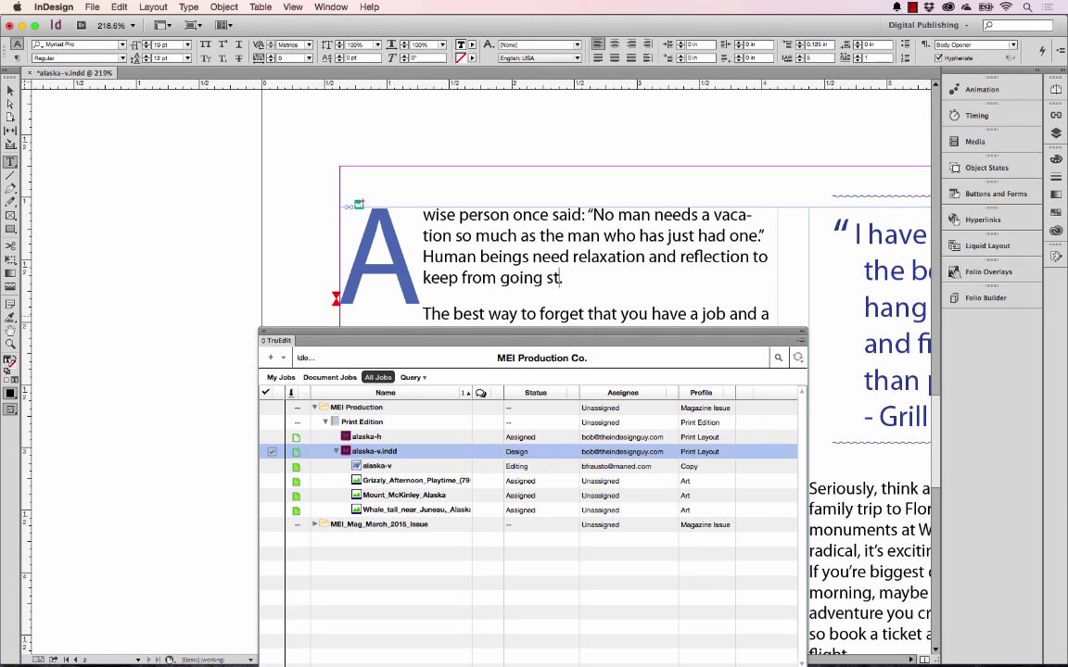
text( crazy)
click(88, 7)
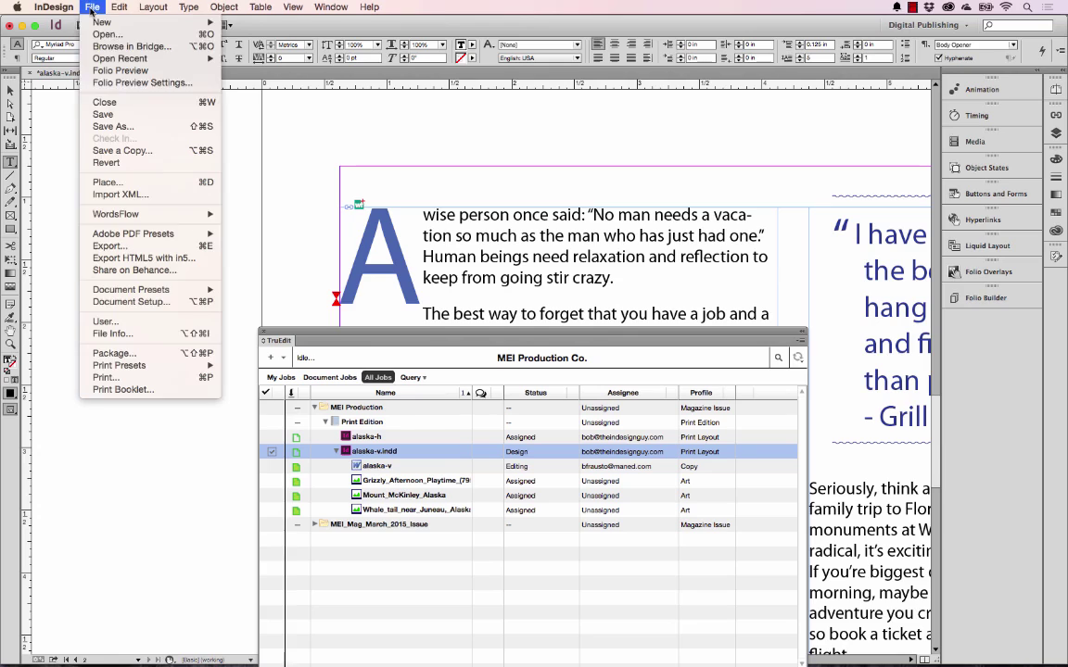
click(104, 114)
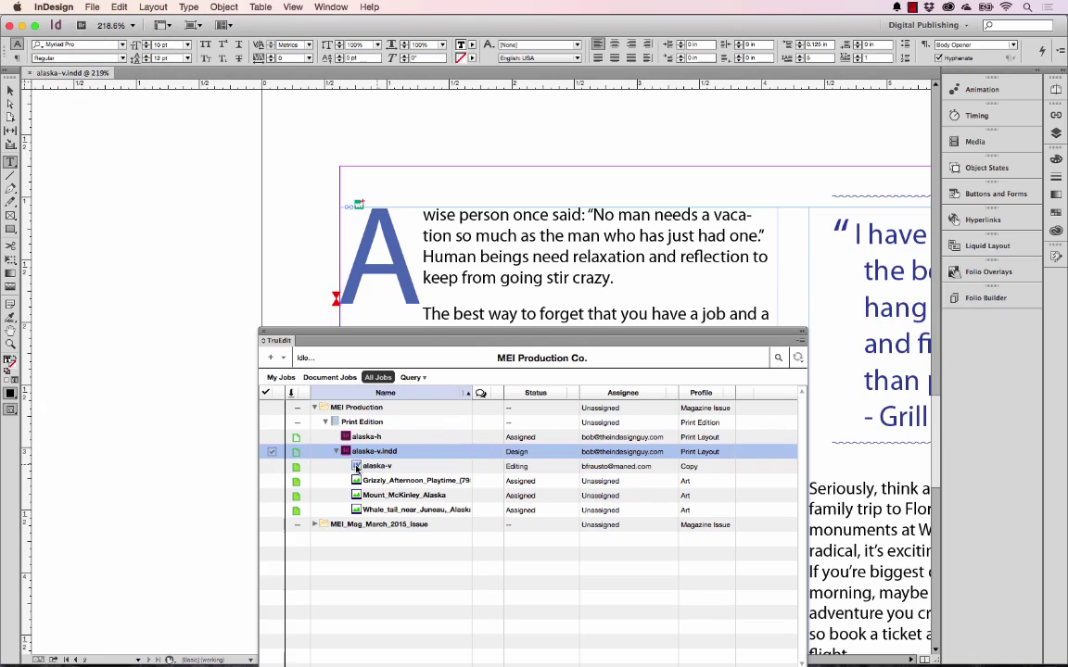
Update the alaska-v copy job with the InDesign changes and check in the alaska-v.indd layout.
mouse_move(407, 472)
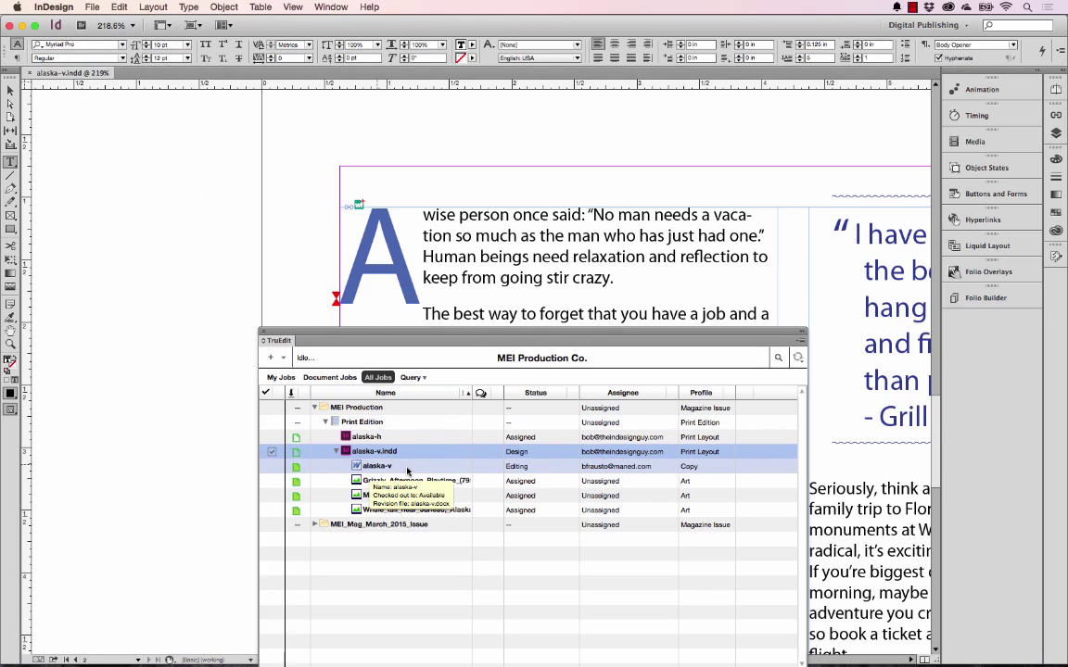
click(407, 468)
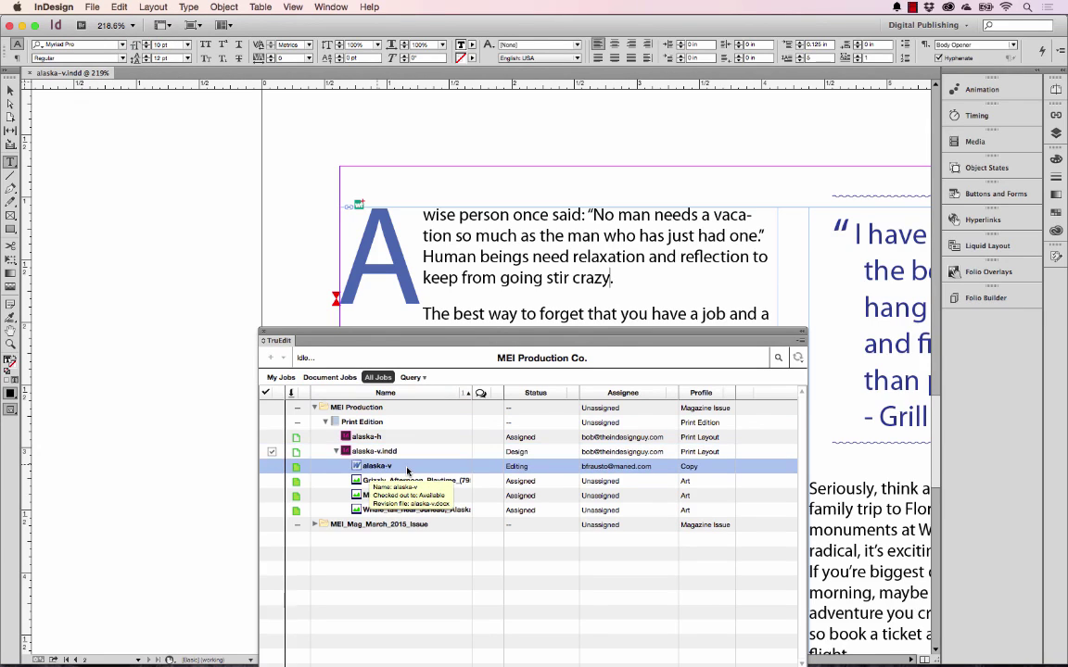
right_click(407, 471)
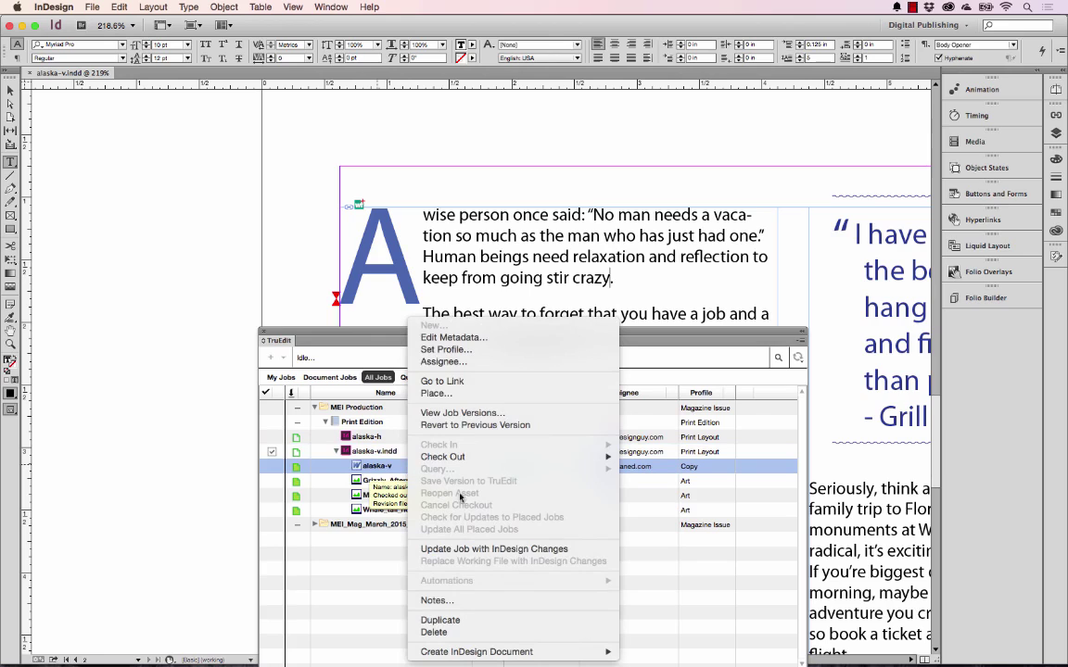
click(458, 550)
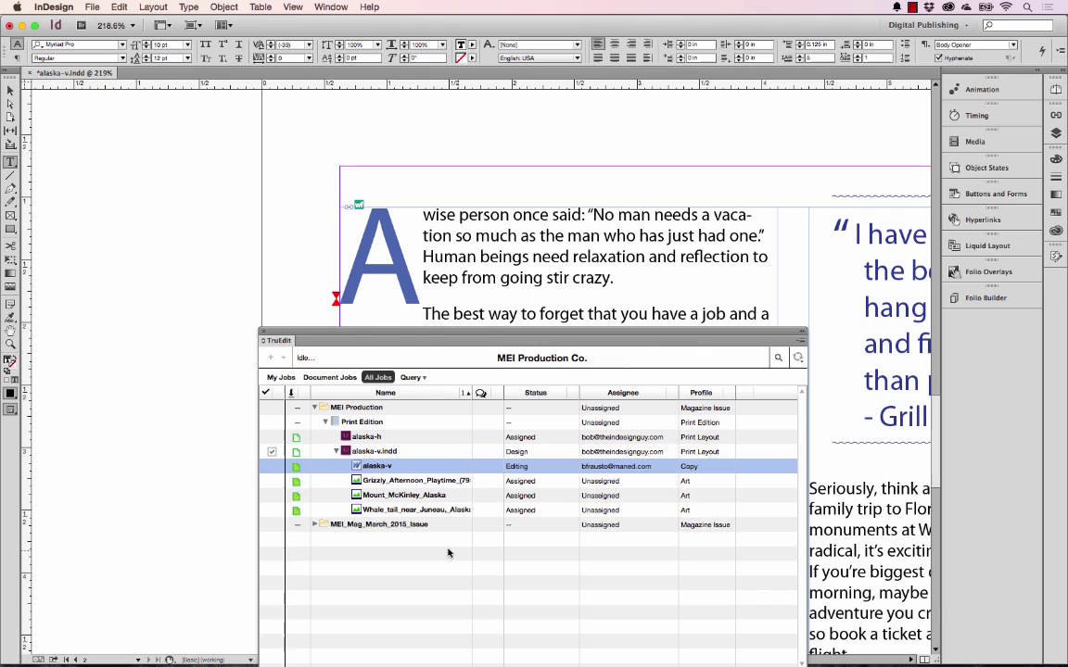
click(271, 454)
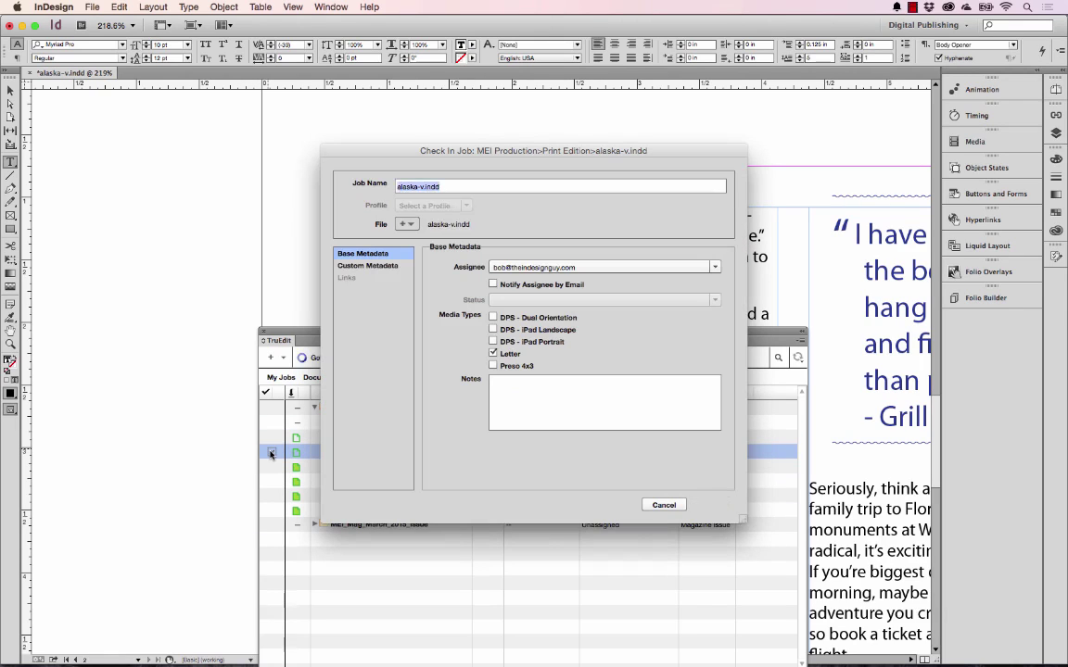
click(708, 505)
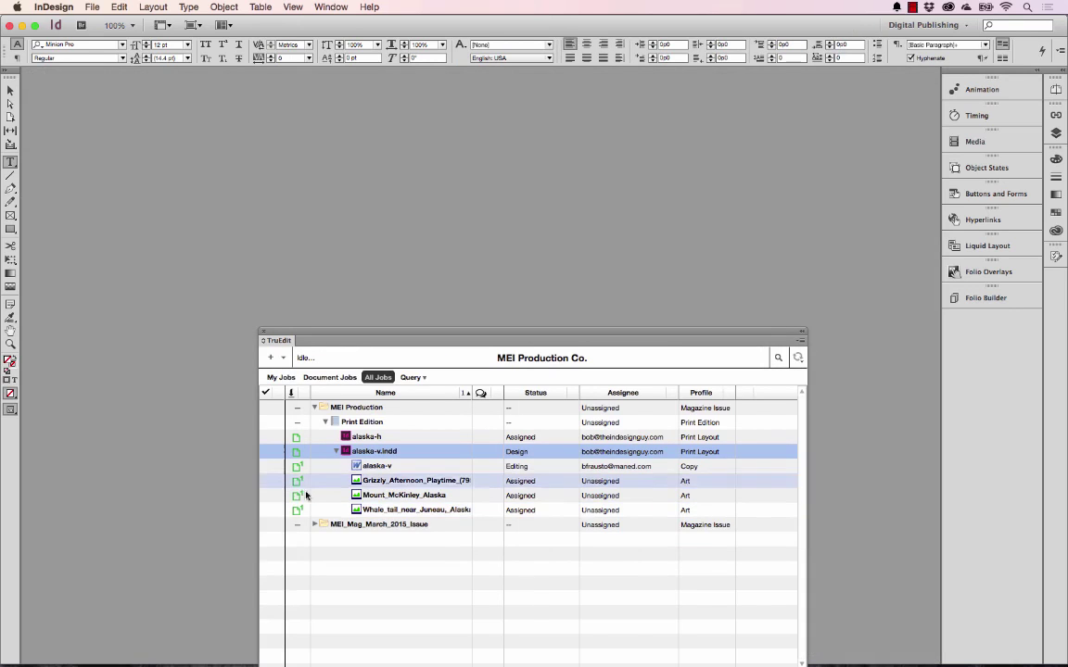
Switch to Chrome, check out the alaska-v copy job as alaska-v.docx on the Desktop, replacing the existing file, and open the download.
mouse_move(240, 661)
click(191, 651)
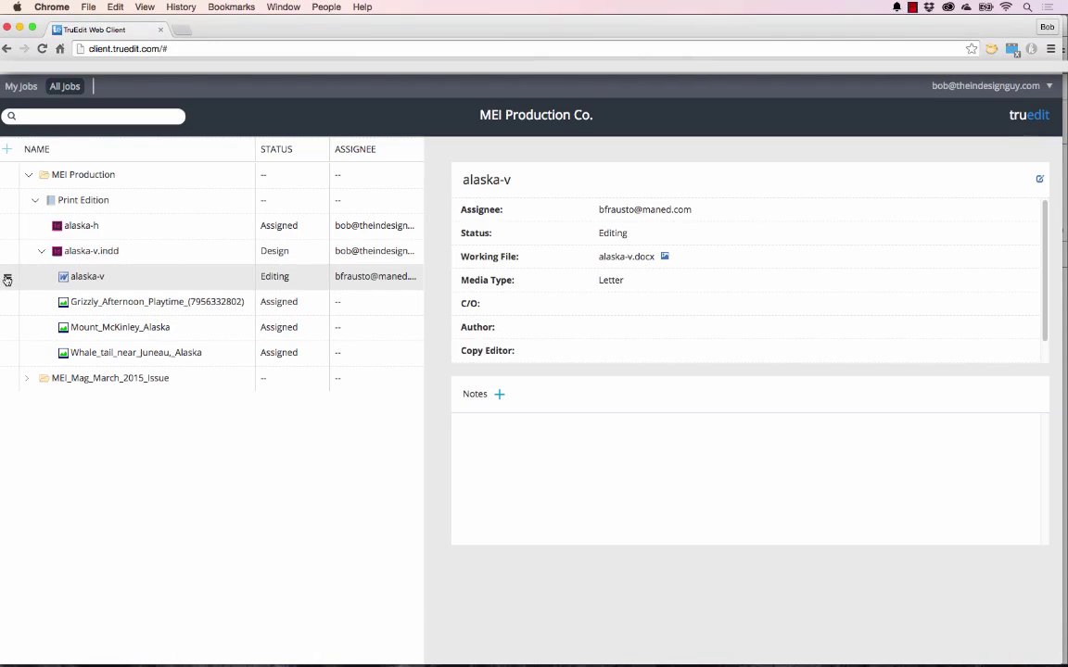
click(7, 280)
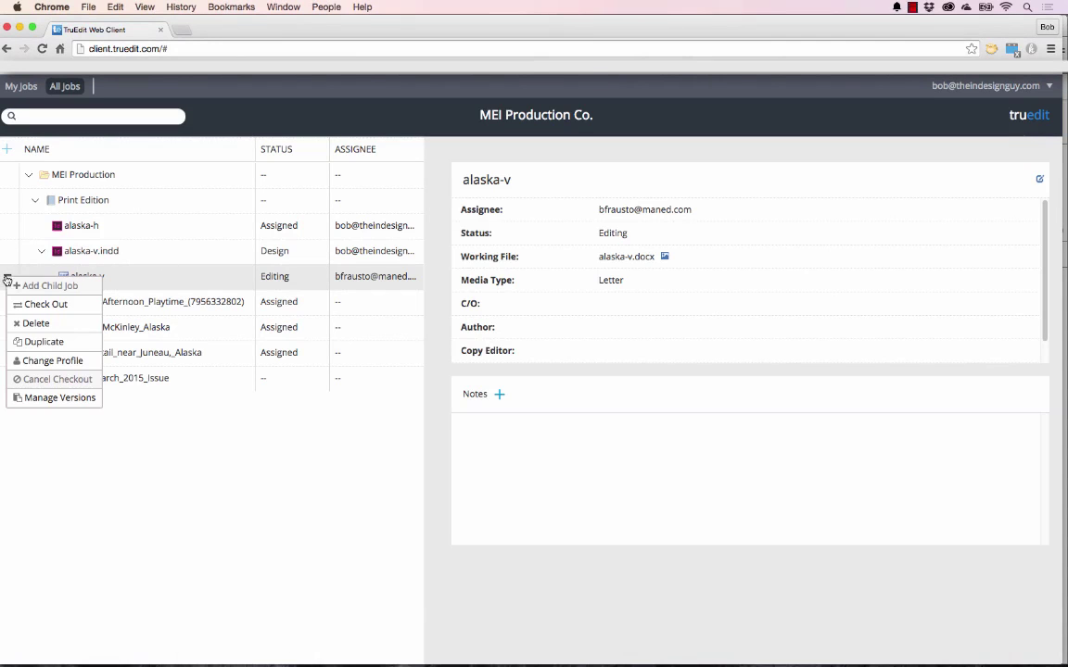
click(46, 304)
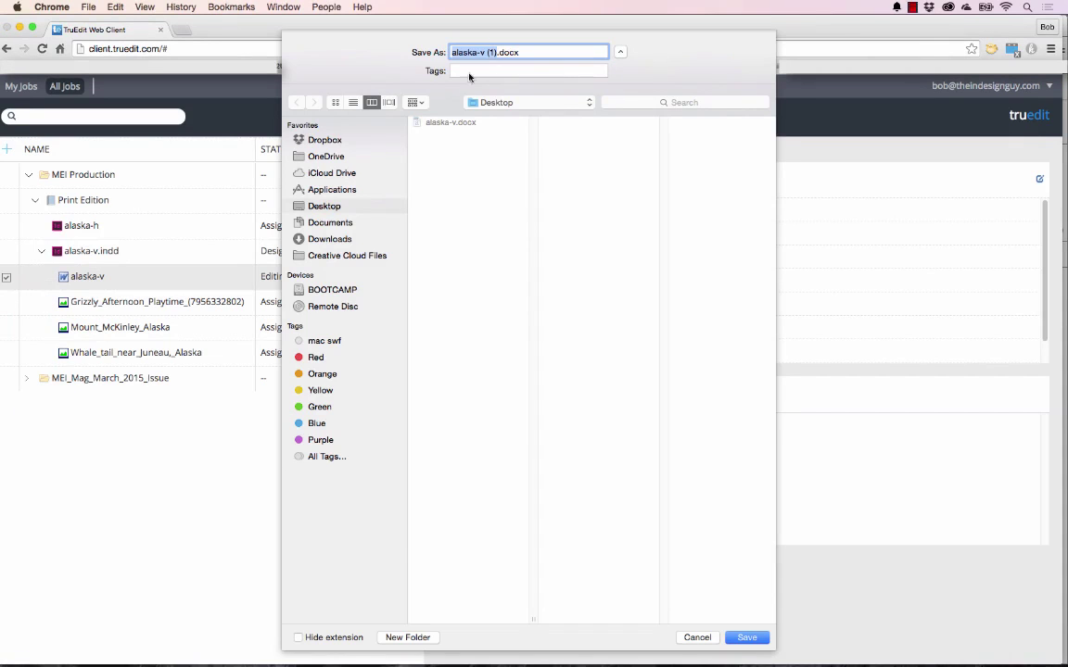
text(alaska-v)
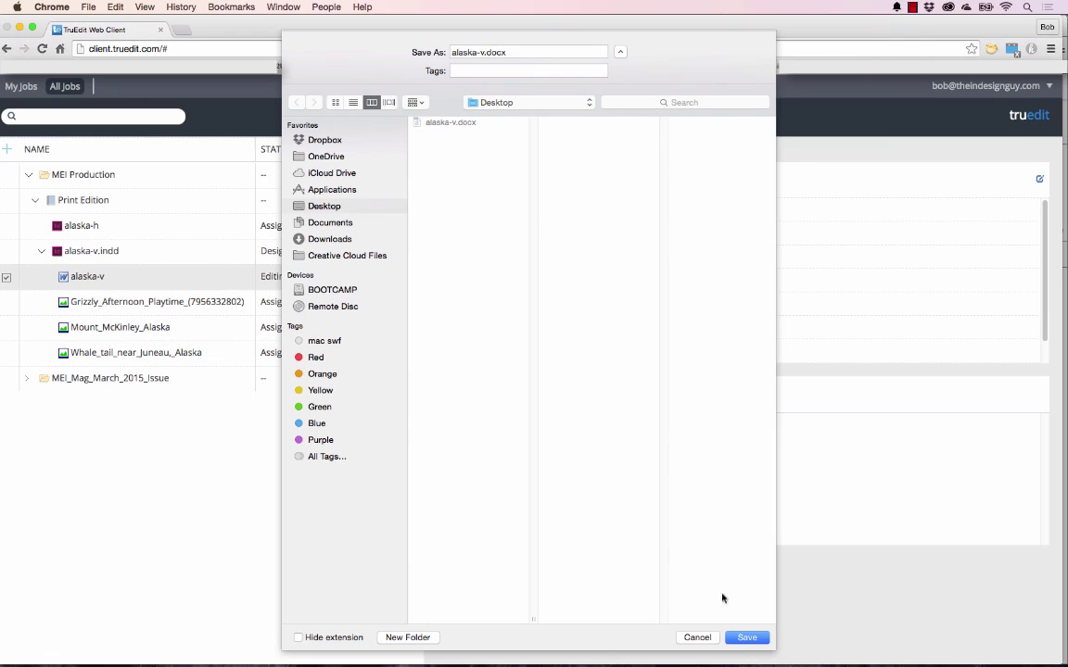
click(762, 641)
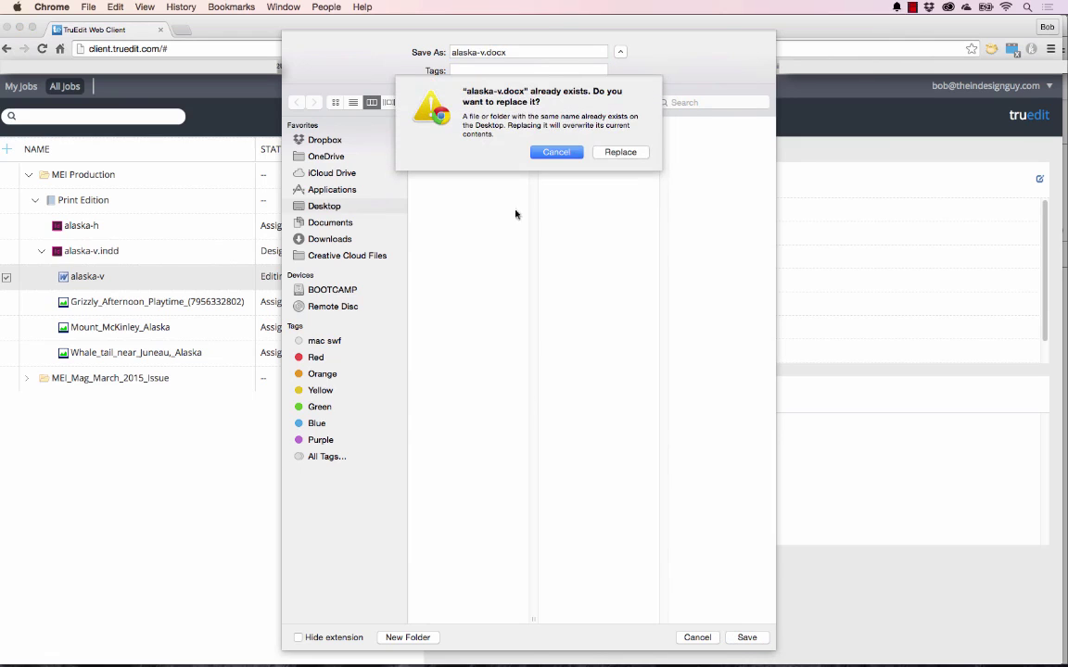
click(625, 152)
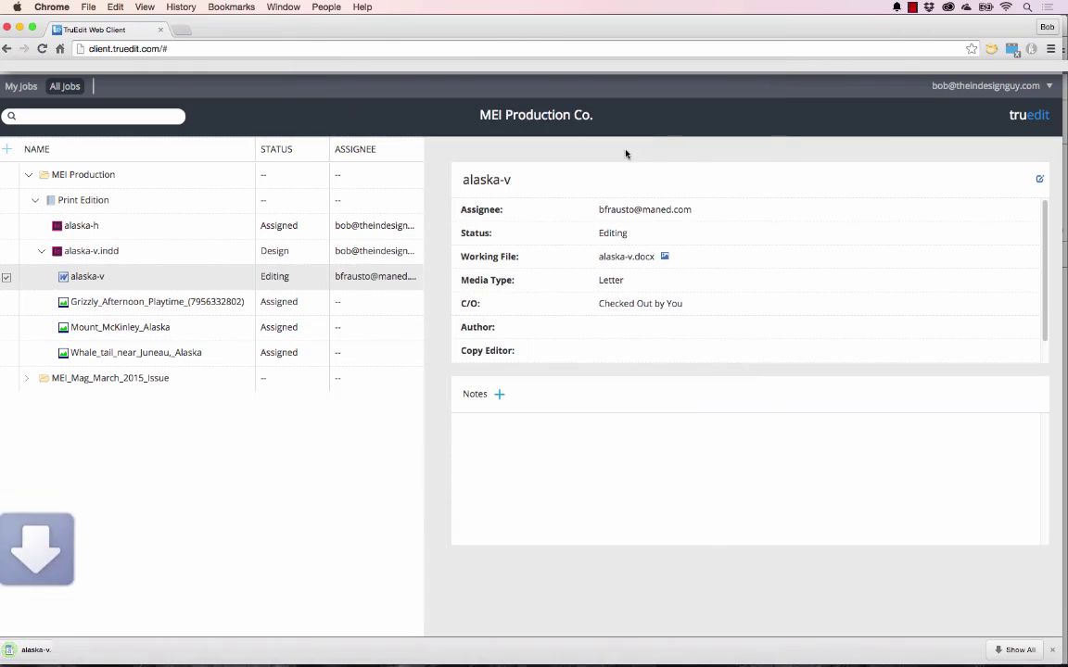
click(54, 652)
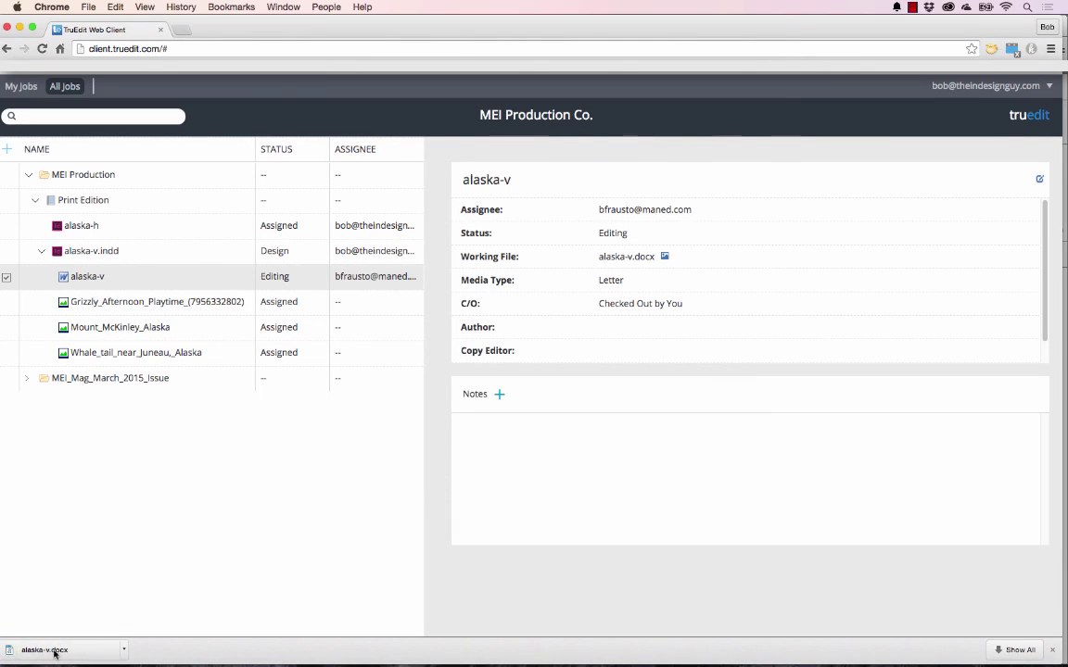